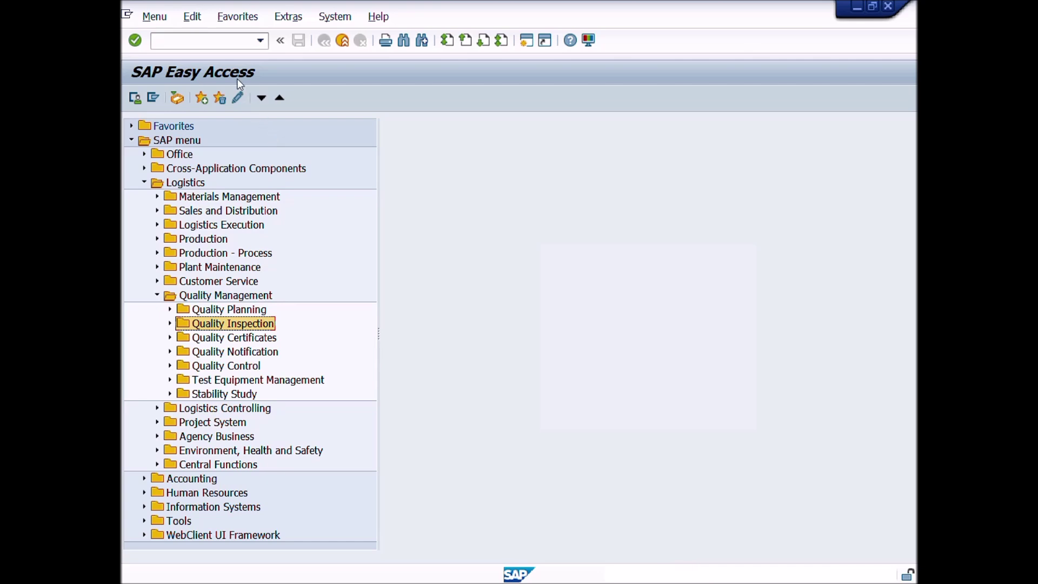
Focus the command field to begin entering the QA32 transaction code.
{"action": "left_click", "coordinate": [208, 41]}
{"action": "type", "text": "QA"}
{"action": "type", "text": "32"}
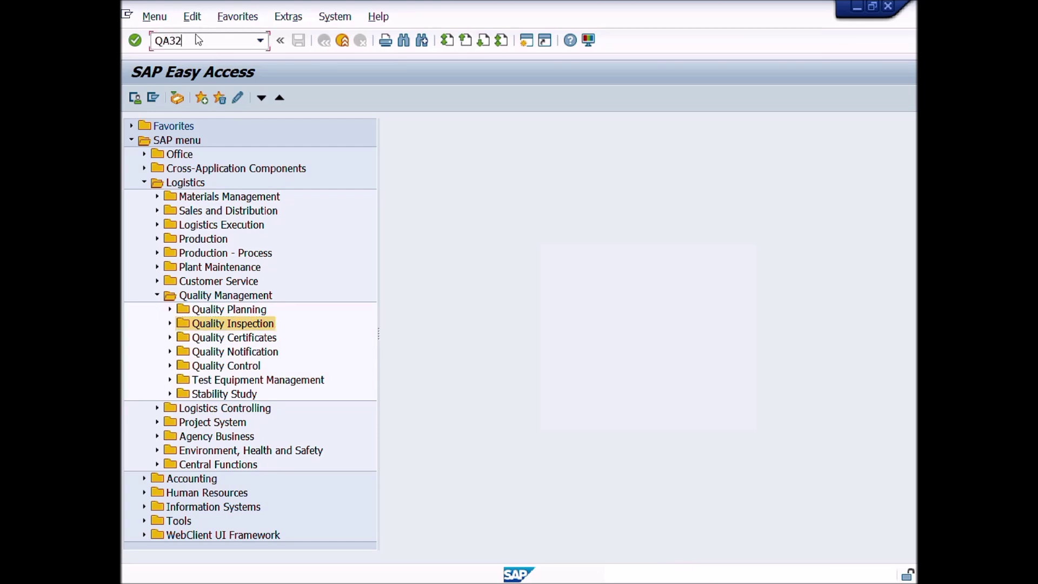
Run transaction QA32 to reach the Inspection Lot Selection screen for plant 1000.
{"action": "left_click", "coordinate": [135, 41]}
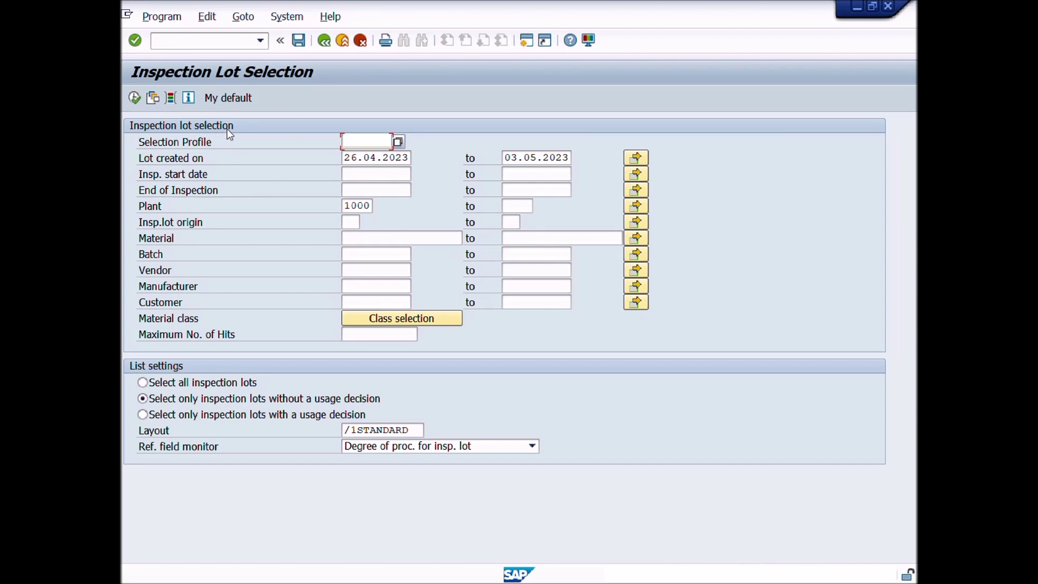
Clear the 'Lot created on' start date and move to the lot origin criterion 01.
{"action": "key", "text": "Tab"}
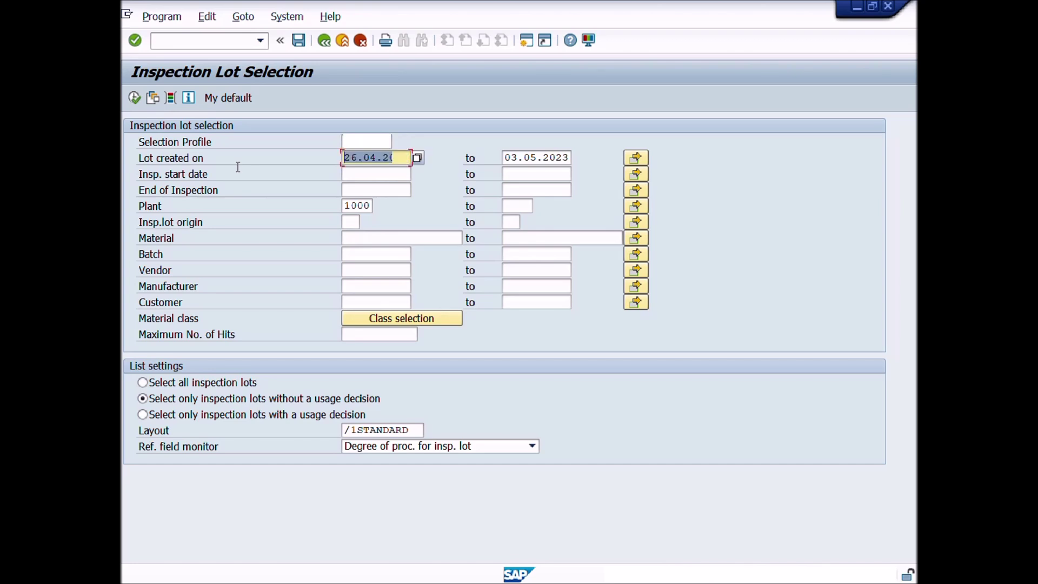
{"action": "key", "text": "Delete"}
{"action": "left_click", "coordinate": [355, 206]}
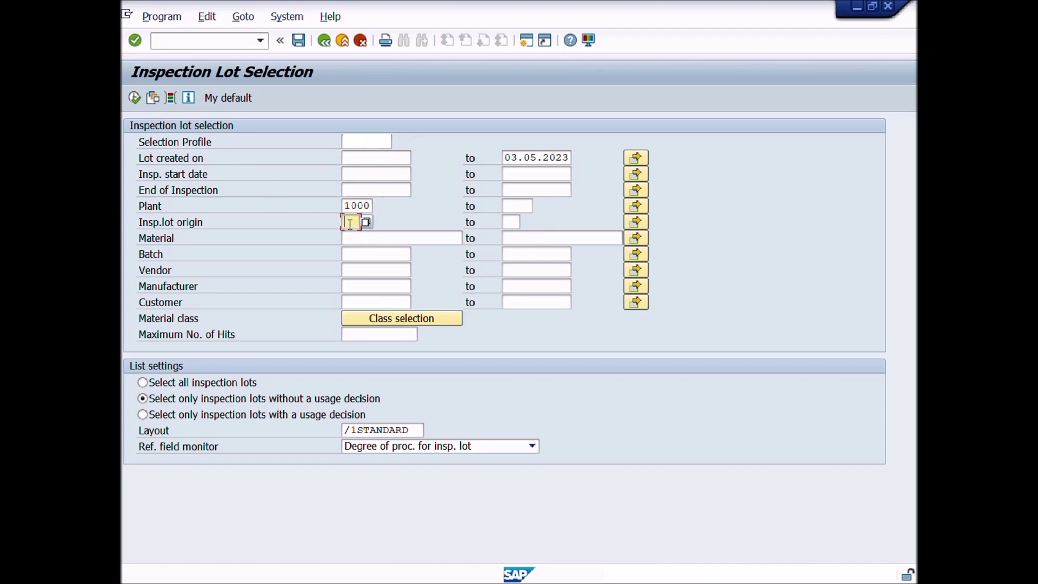
{"action": "left_click", "coordinate": [369, 238]}
{"action": "left_click", "coordinate": [364, 254]}
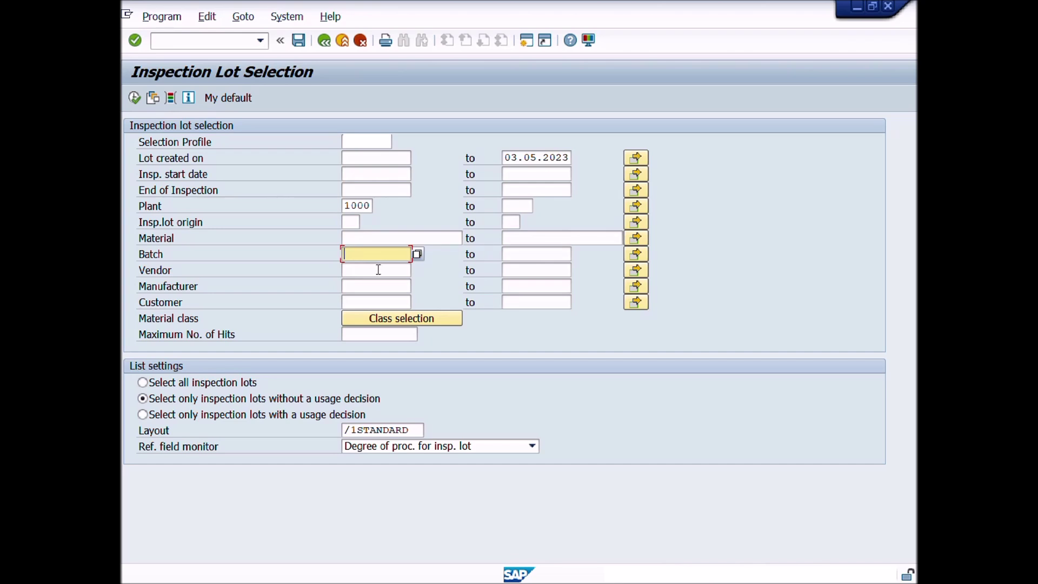
{"action": "left_click", "coordinate": [377, 269]}
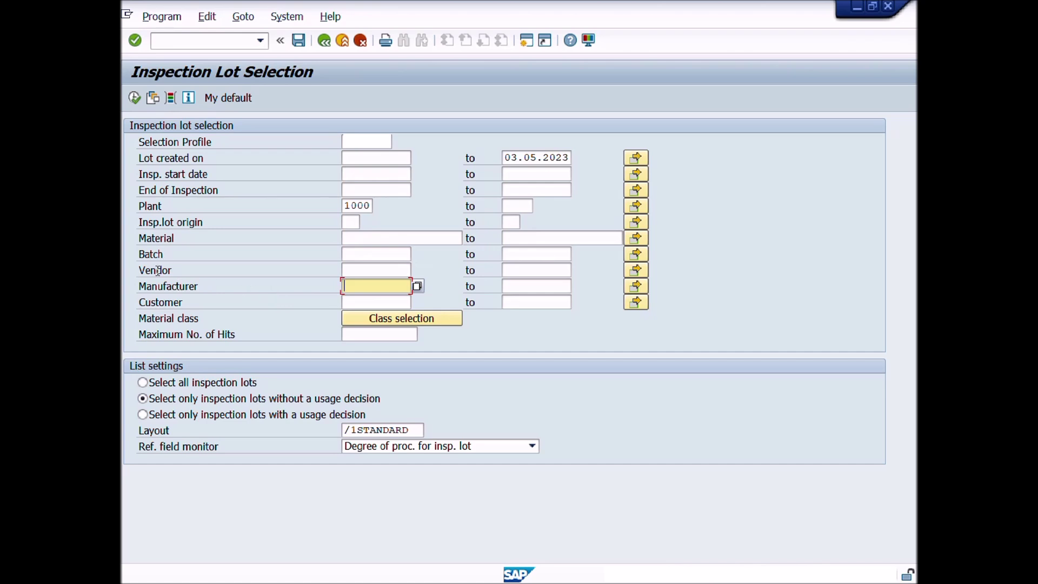
{"action": "left_click", "coordinate": [200, 302]}
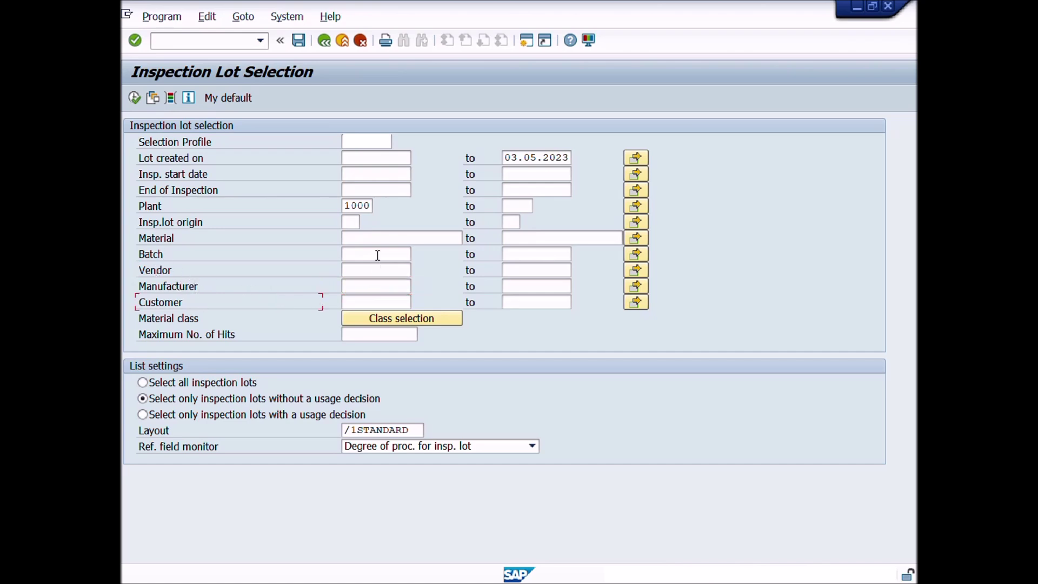
{"action": "left_click", "coordinate": [356, 222]}
{"action": "type", "text": "01"}
Enter material 20000559 from earlier entries and keep only lots without a usage decision.
{"action": "left_click", "coordinate": [401, 238]}
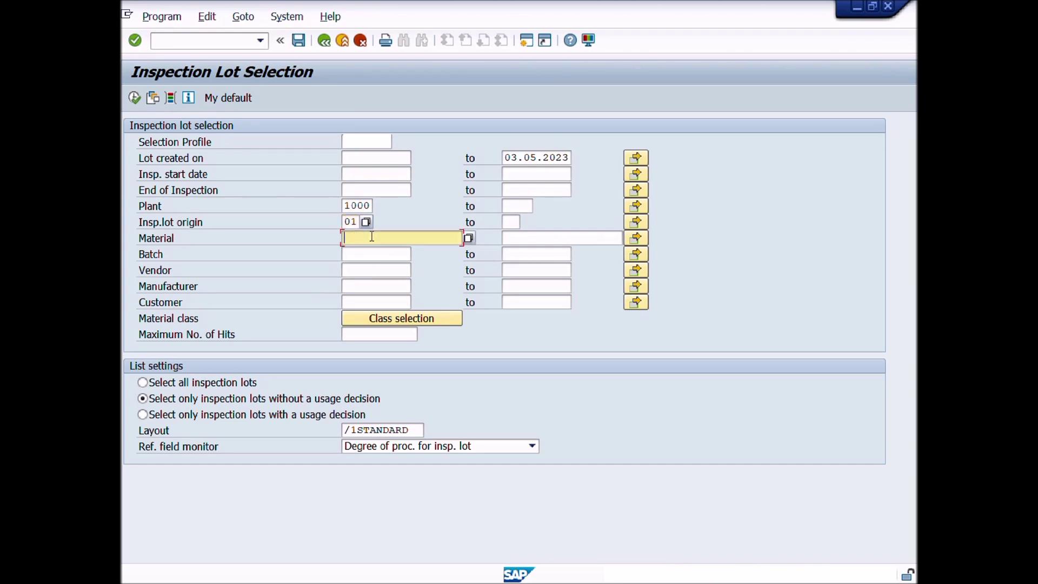
{"action": "type", "text": "2"}
{"action": "left_click", "coordinate": [366, 251]}
{"action": "left_click", "coordinate": [381, 254]}
{"action": "left_click", "coordinate": [406, 238]}
{"action": "left_click", "coordinate": [397, 254]}
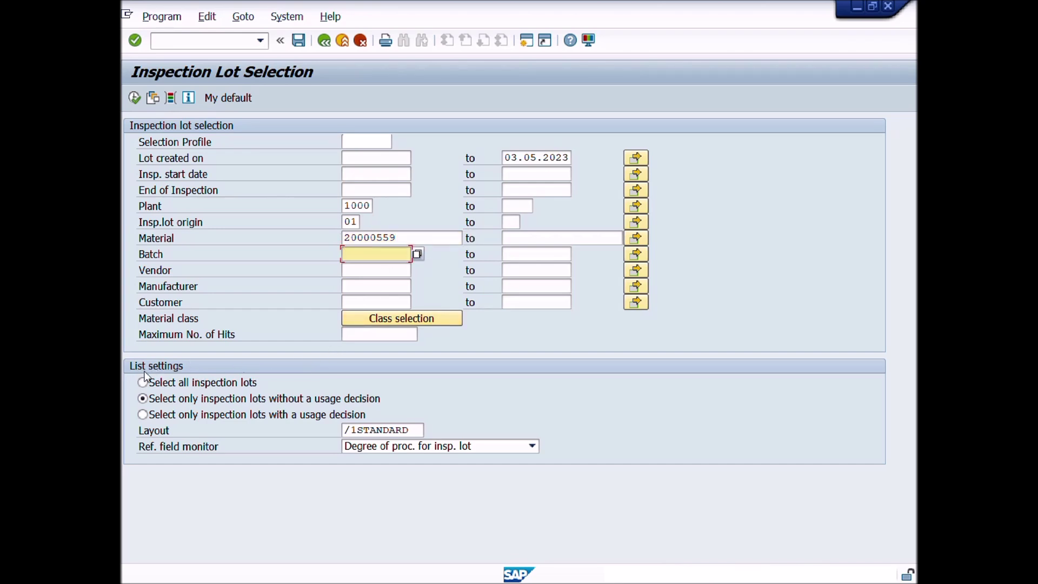
{"action": "left_click", "coordinate": [289, 398]}
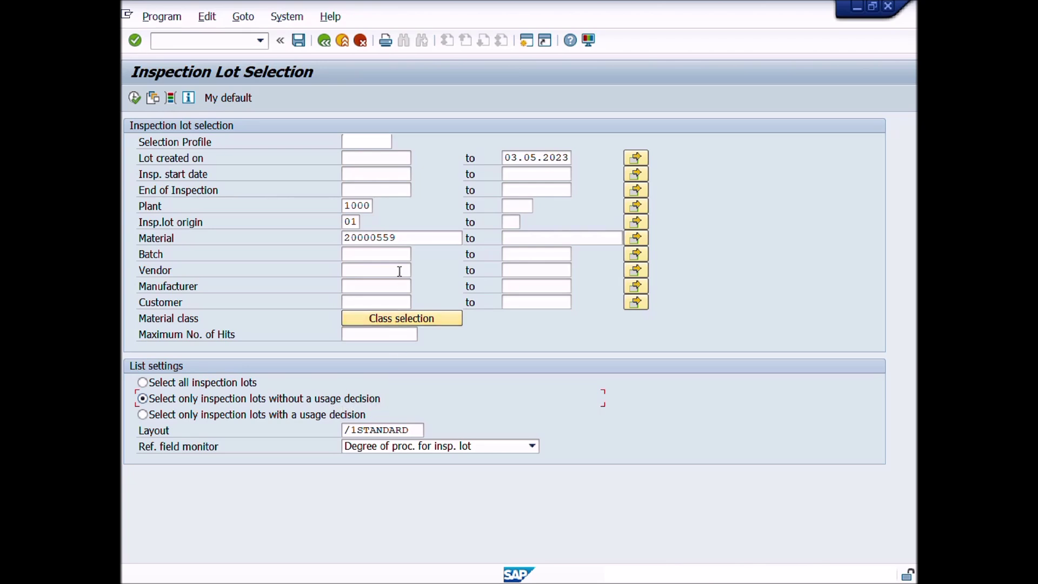
{"action": "left_click", "coordinate": [397, 254]}
{"action": "left_click", "coordinate": [399, 237]}
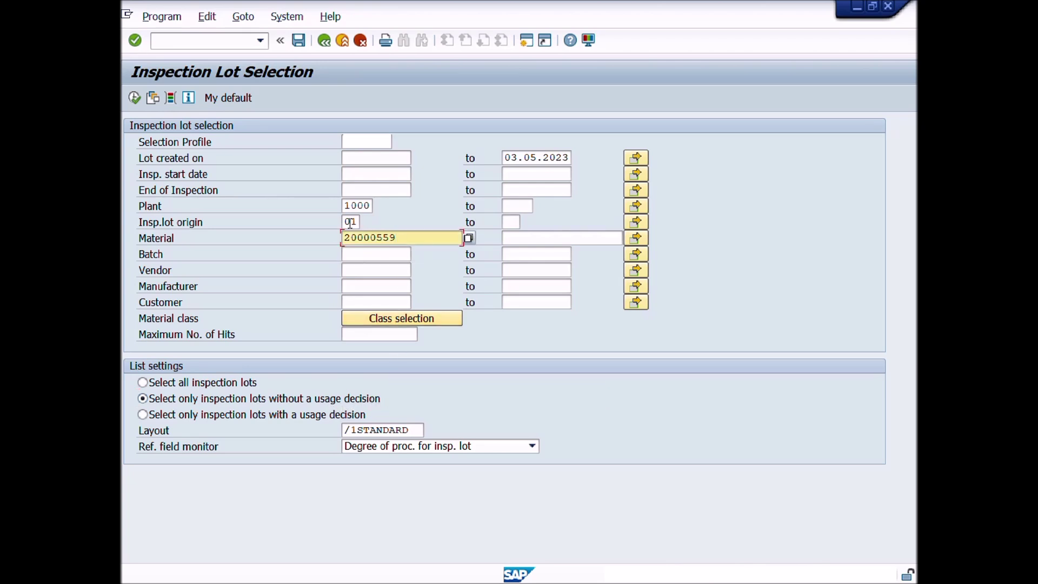
{"action": "left_click", "coordinate": [357, 205]}
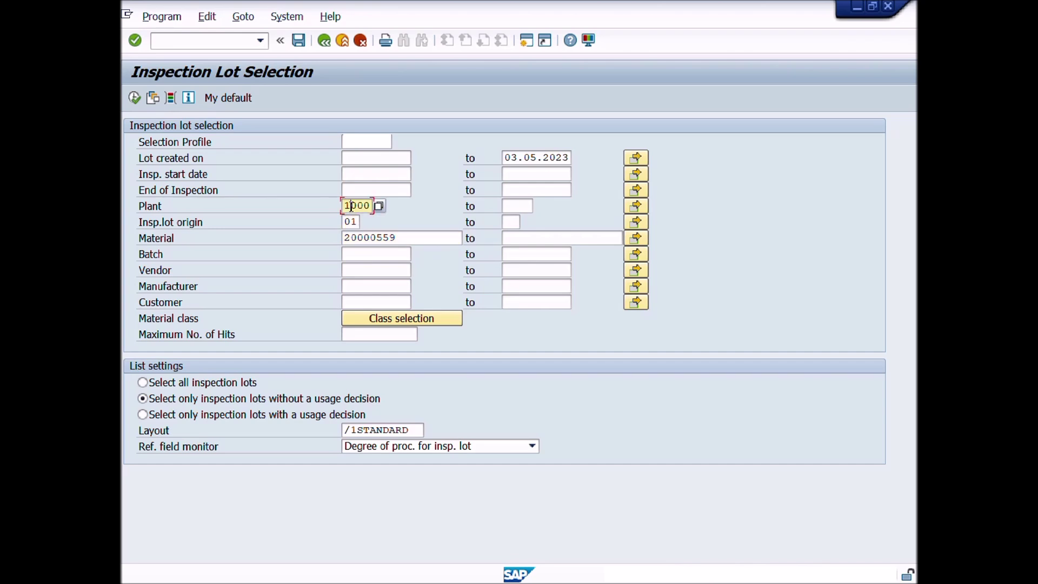
Confirm the selection criteria and execute to show the inspection lot worklist.
{"action": "left_click", "coordinate": [135, 41]}
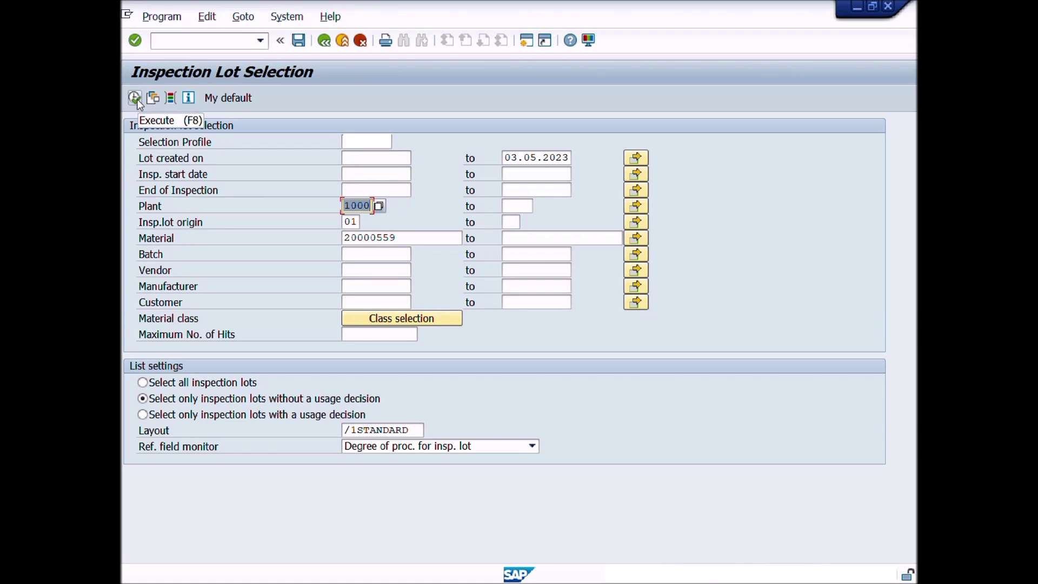
{"action": "left_click", "coordinate": [135, 98]}
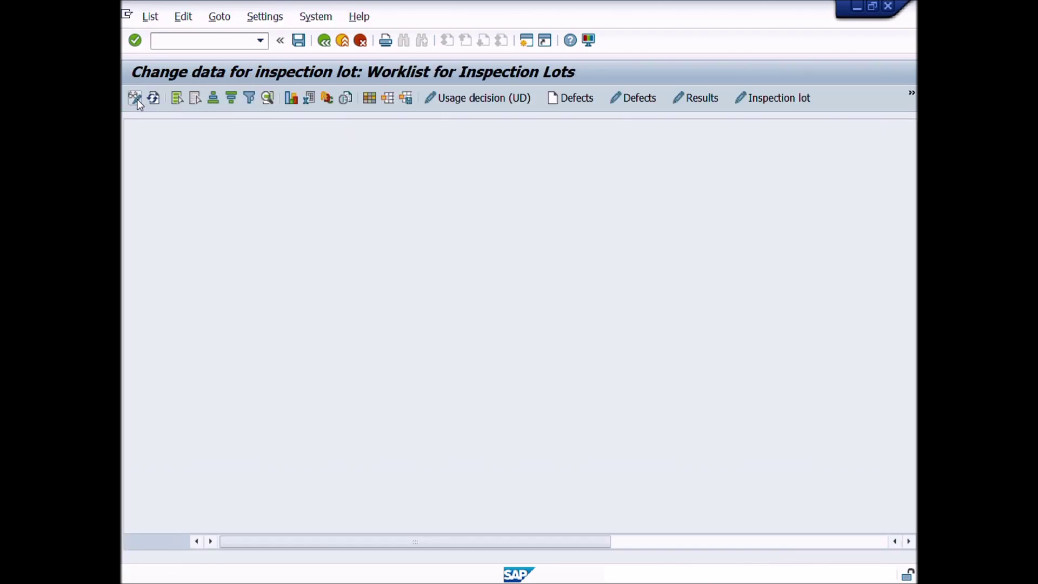
{"action": "scroll", "coordinate": [180, 224], "scroll_direction": "right", "scroll_amount": 5}
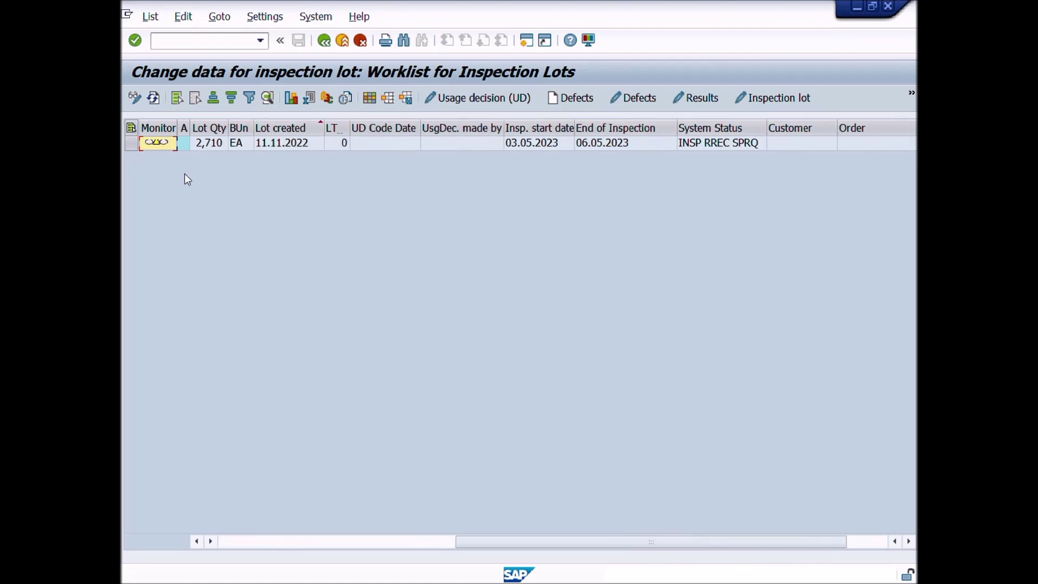
{"action": "scroll", "coordinate": [220, 229], "scroll_direction": "left", "scroll_amount": 2}
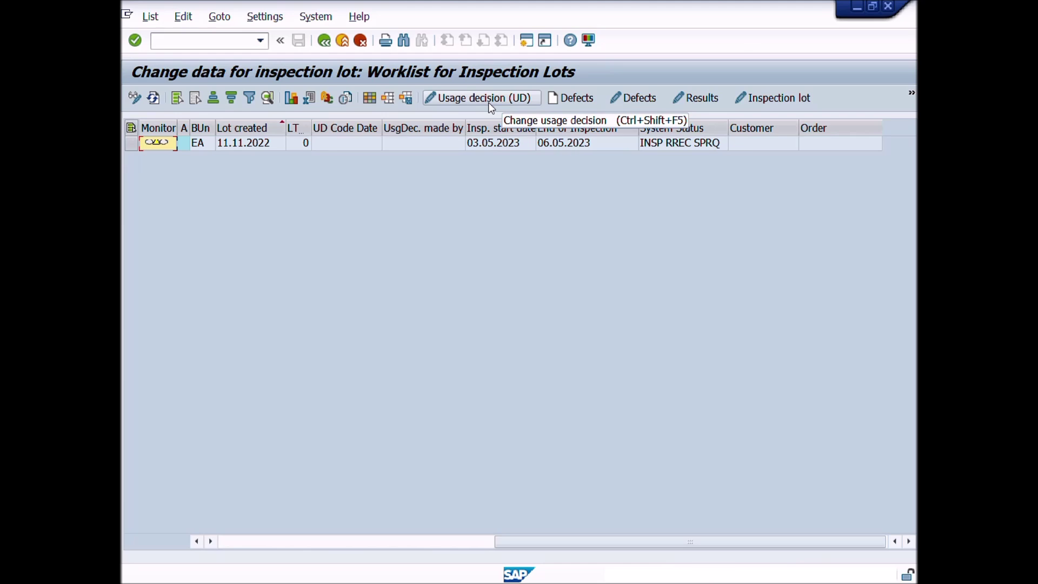
Select the worklist's single inspection lot of 2,710 EA created 11.11.2022.
{"action": "left_click", "coordinate": [131, 142]}
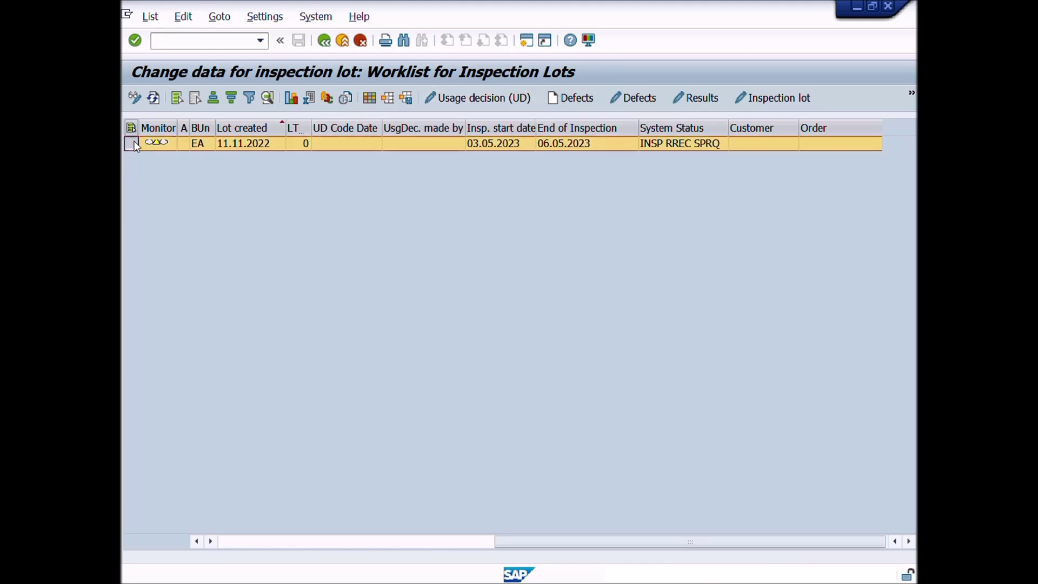
{"action": "left_click", "coordinate": [479, 97]}
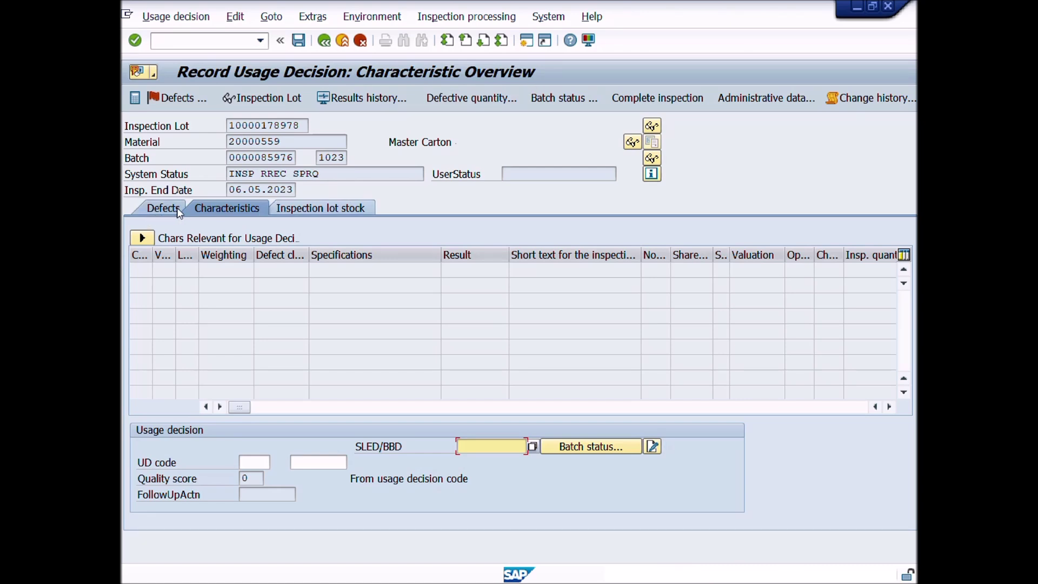
{"action": "left_click", "coordinate": [150, 209]}
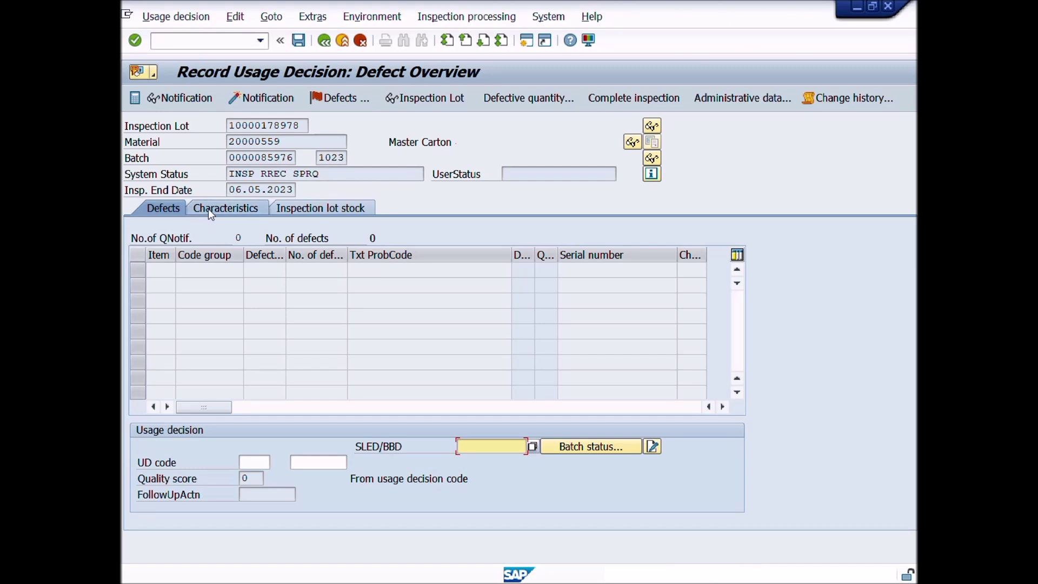
{"action": "left_click", "coordinate": [226, 208]}
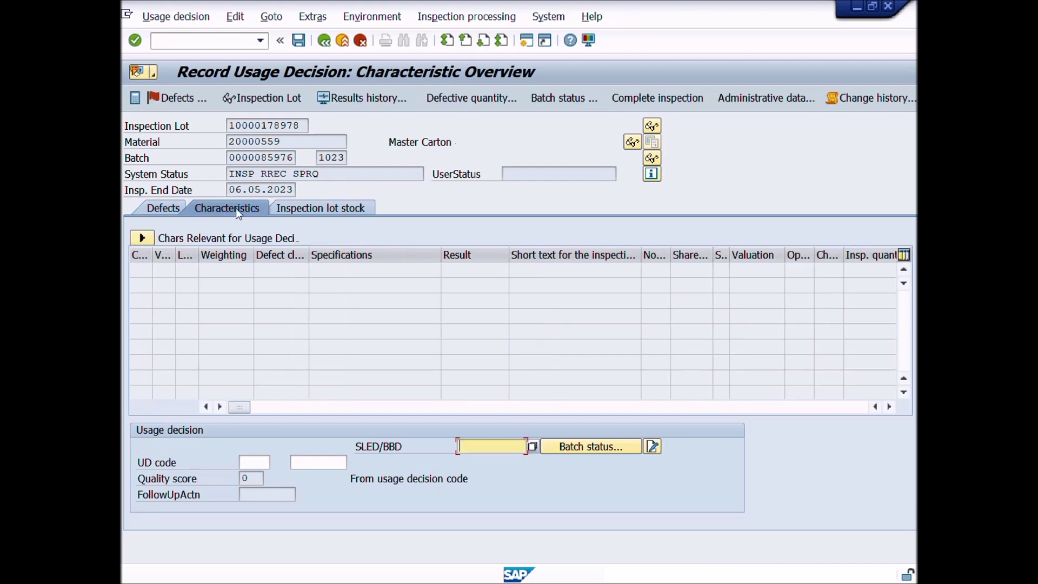
Expand and collapse all inspection characteristics, then show the Inspection lot stock of 2,710 EA.
{"action": "left_click", "coordinate": [142, 238]}
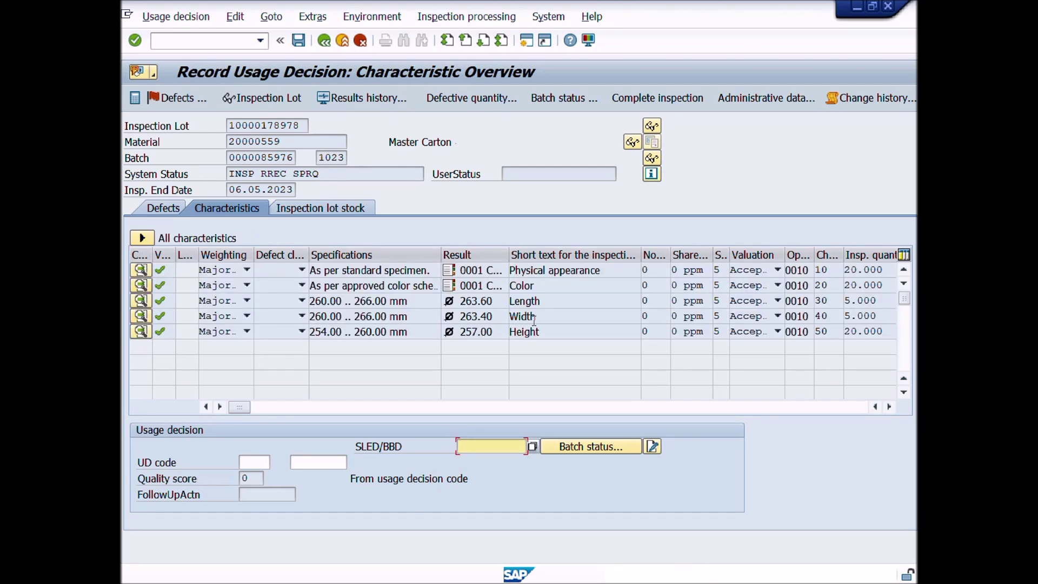
{"action": "left_click", "coordinate": [142, 238]}
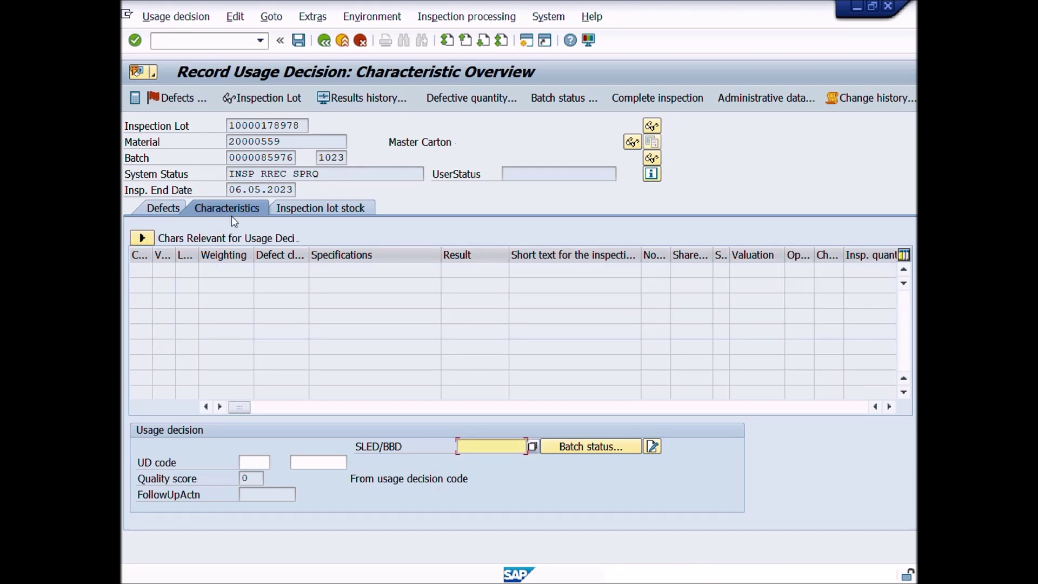
{"action": "left_click", "coordinate": [319, 208]}
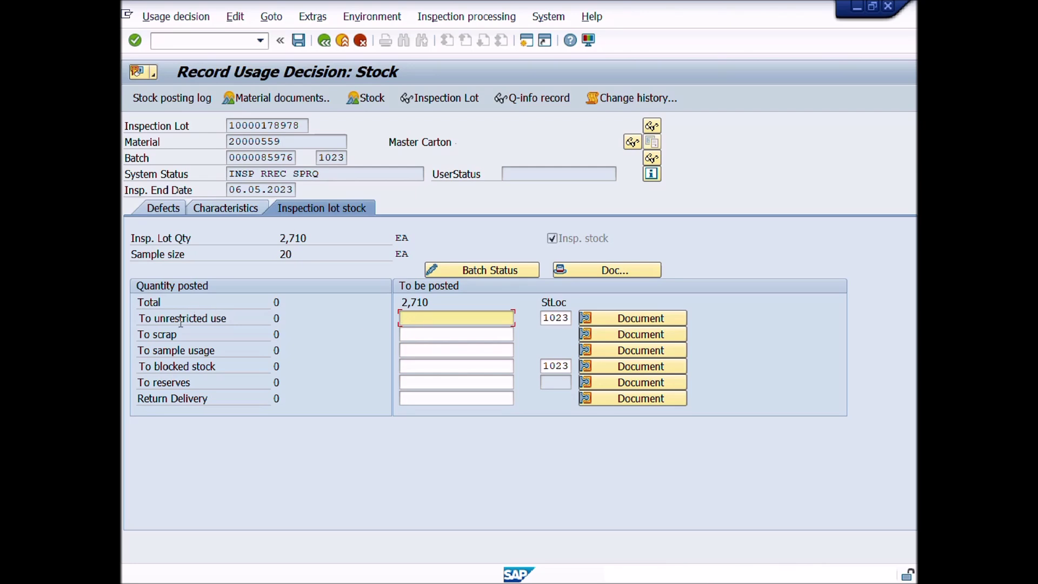
{"action": "left_click", "coordinate": [182, 367]}
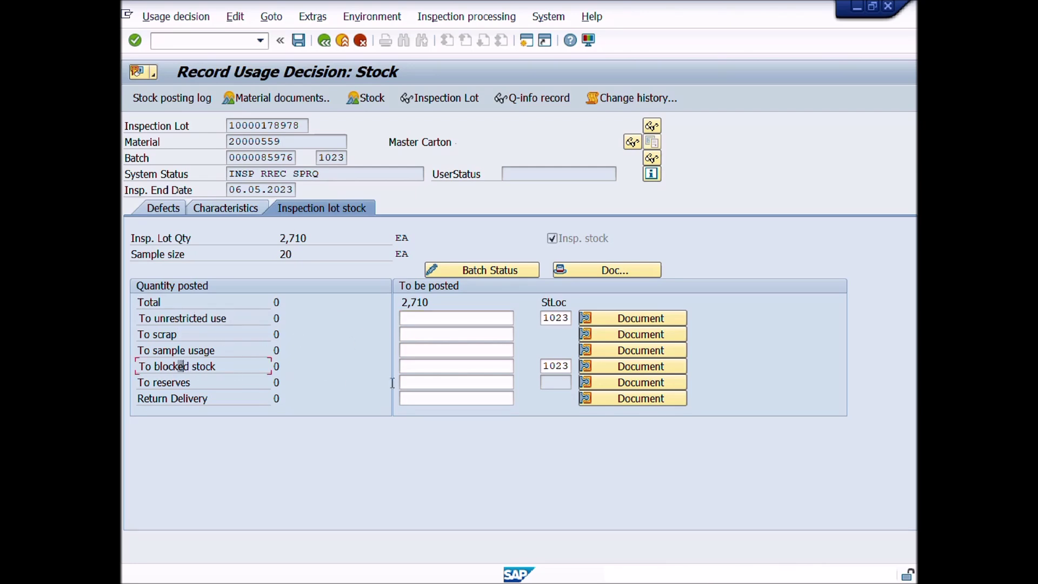
{"action": "left_click", "coordinate": [422, 367]}
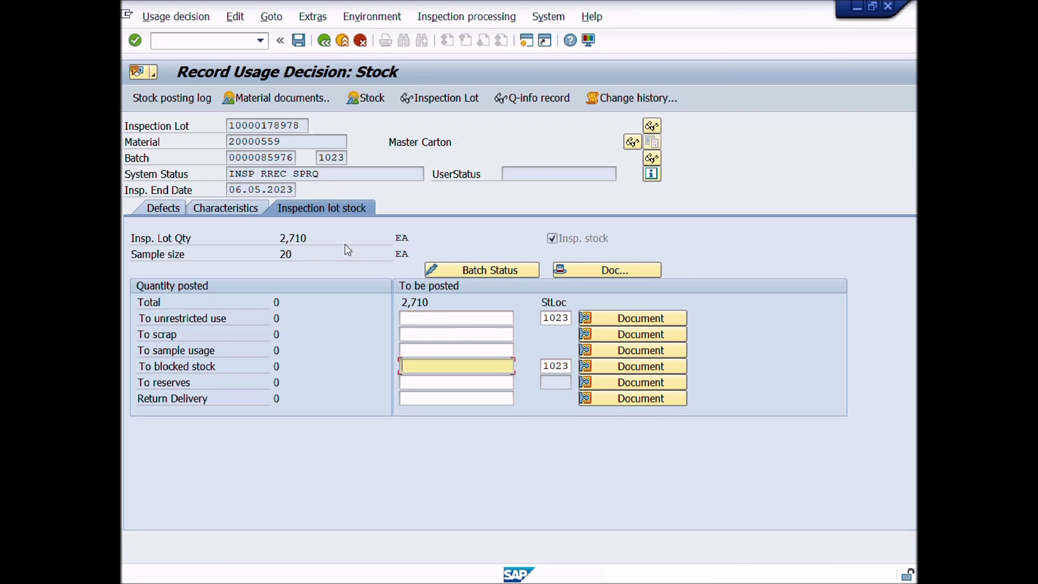
{"action": "left_click", "coordinate": [232, 207]}
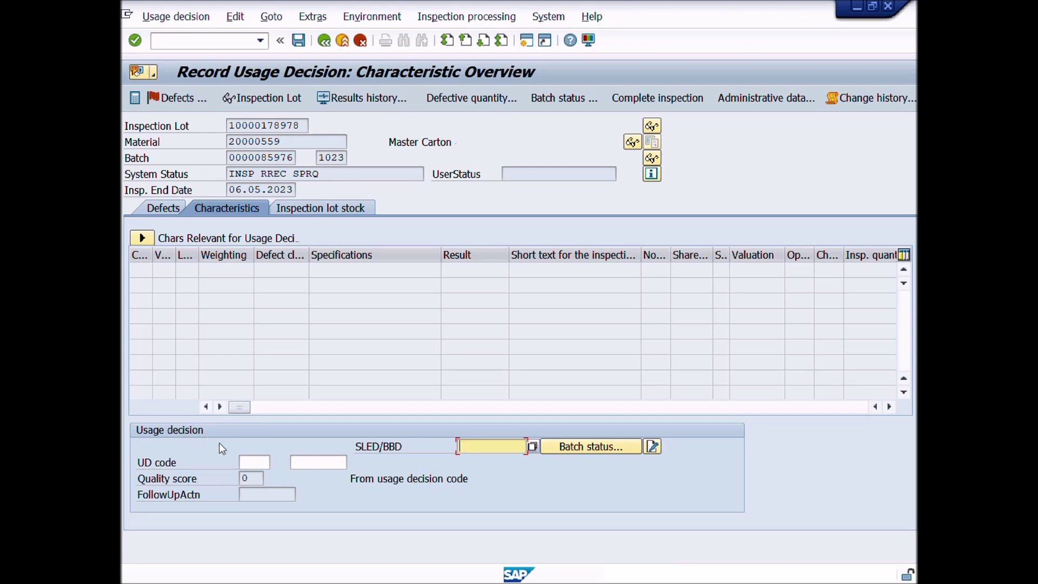
{"action": "left_click", "coordinate": [254, 463]}
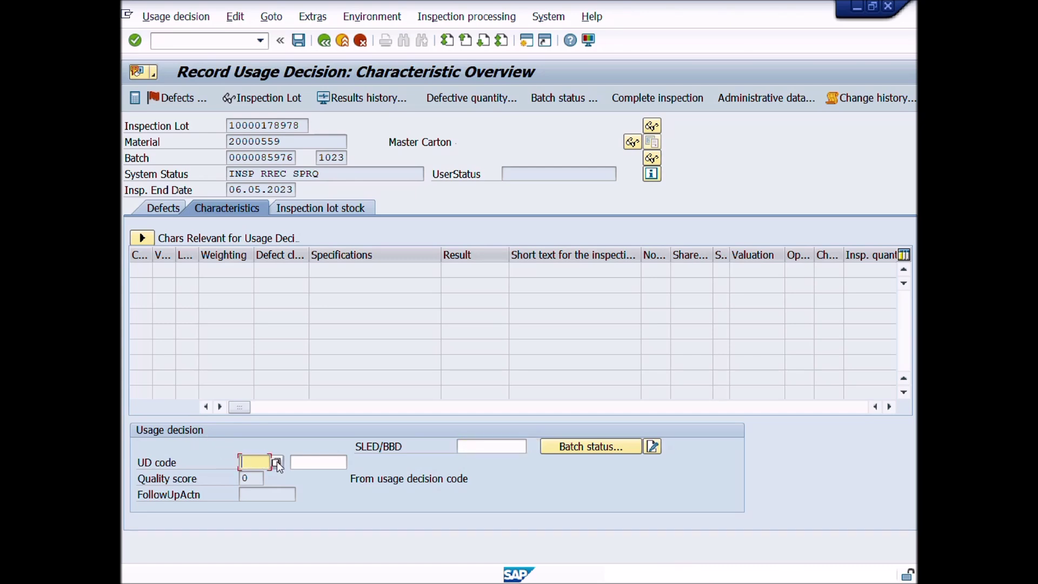
List the possible UD codes and expand the 01 Goods receipt decisions.
{"action": "left_click", "coordinate": [276, 461]}
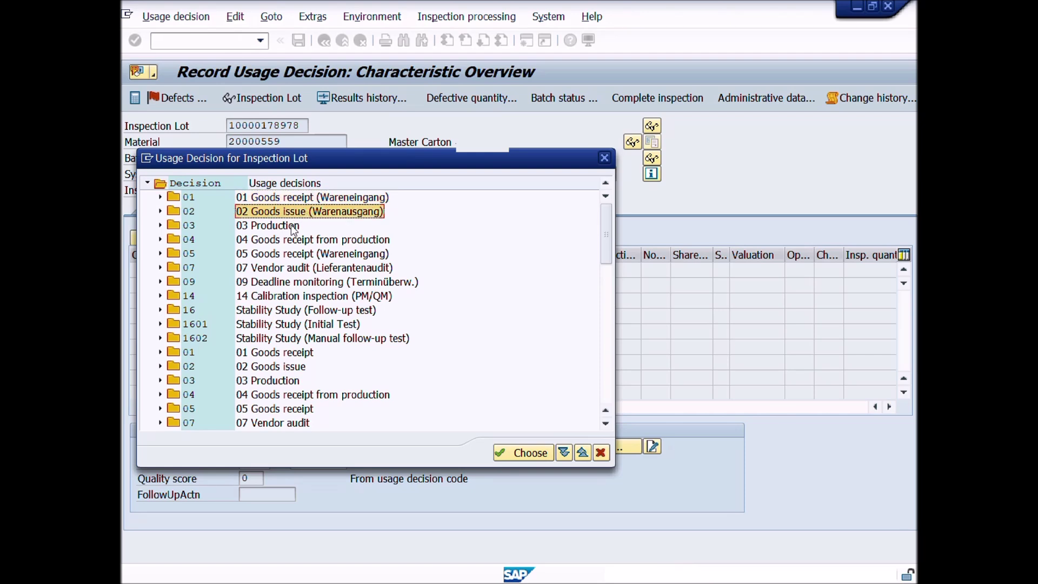
{"action": "left_click", "coordinate": [279, 241]}
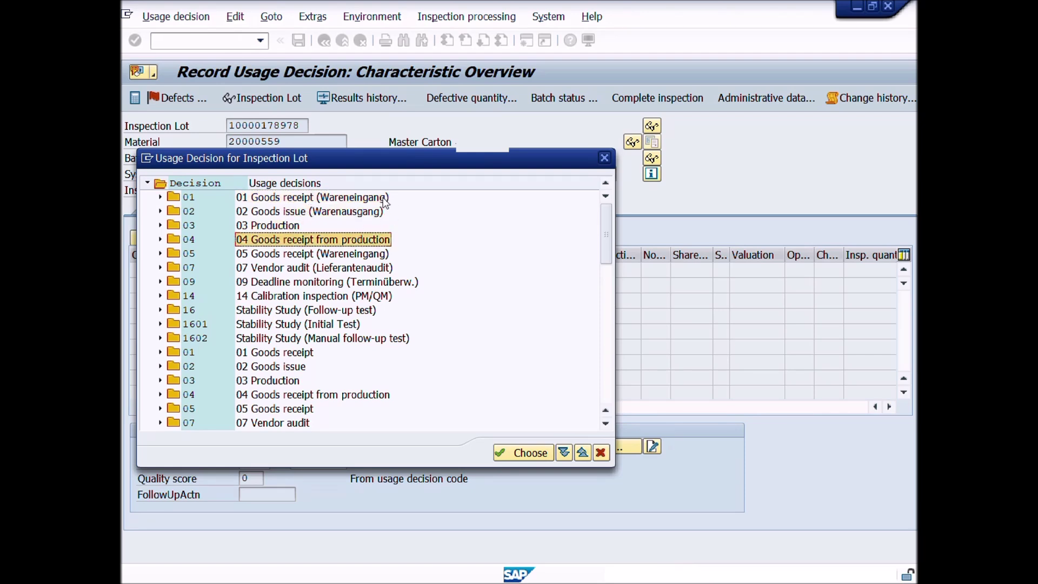
{"action": "left_click", "coordinate": [272, 203]}
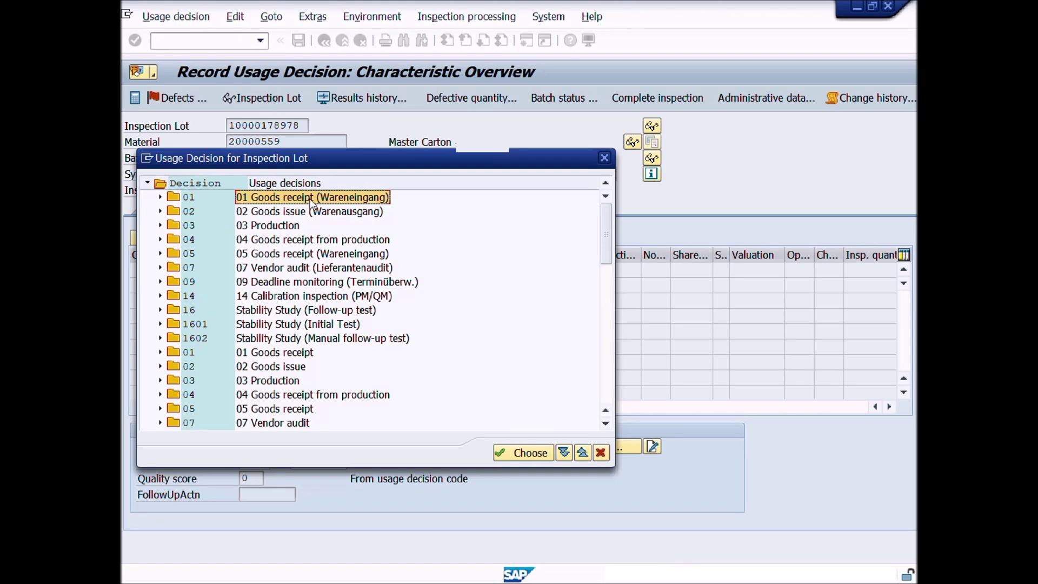
{"action": "left_click", "coordinate": [161, 198]}
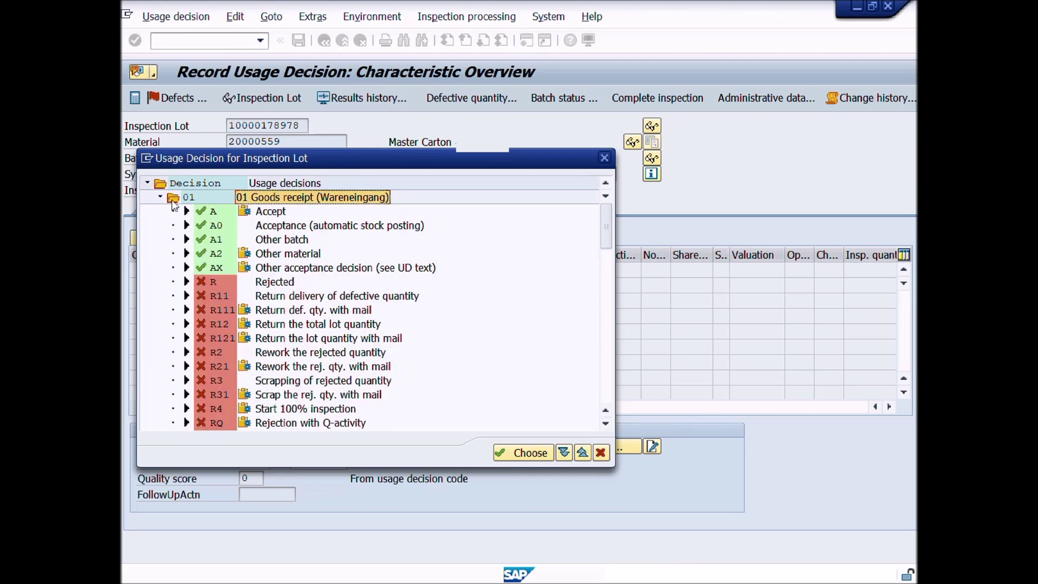
Choose A Accept as the usage decision, giving quality score 100.
{"action": "left_click", "coordinate": [276, 213]}
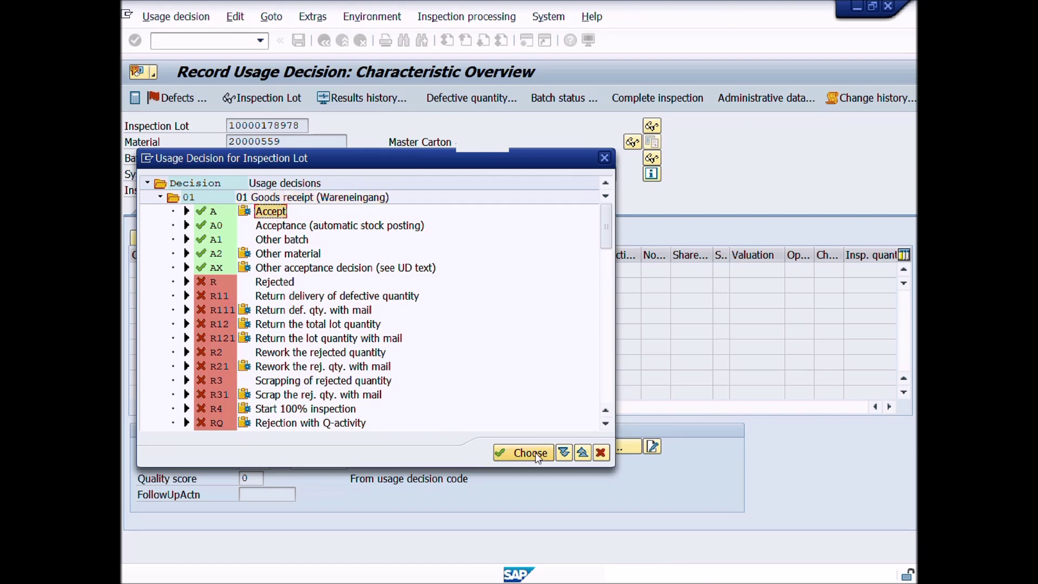
{"action": "left_click", "coordinate": [519, 452]}
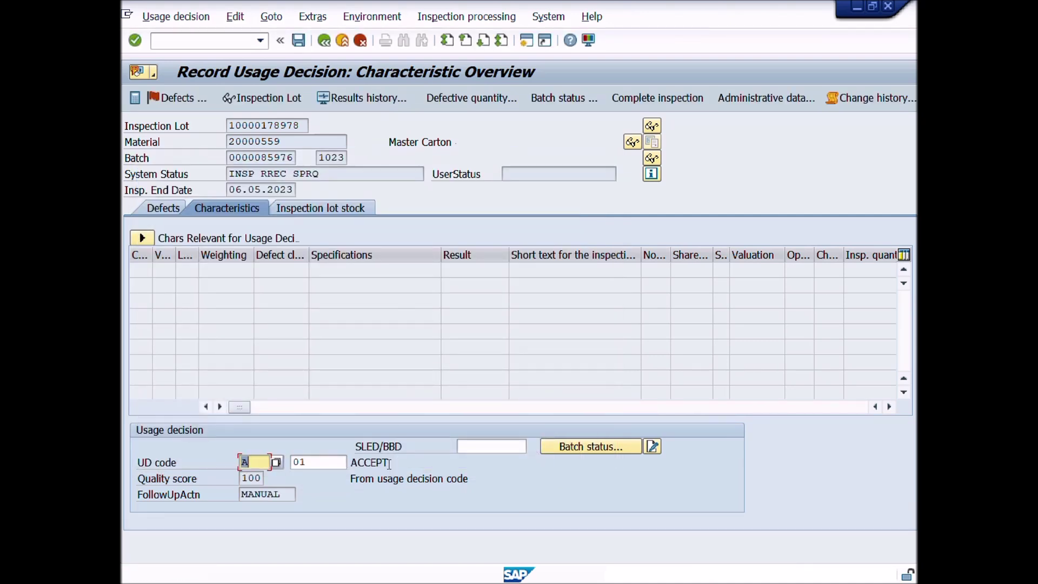
Check the ACCEPT text and quality score 100, then show the lot's stock quantities to post.
{"action": "left_click", "coordinate": [388, 462]}
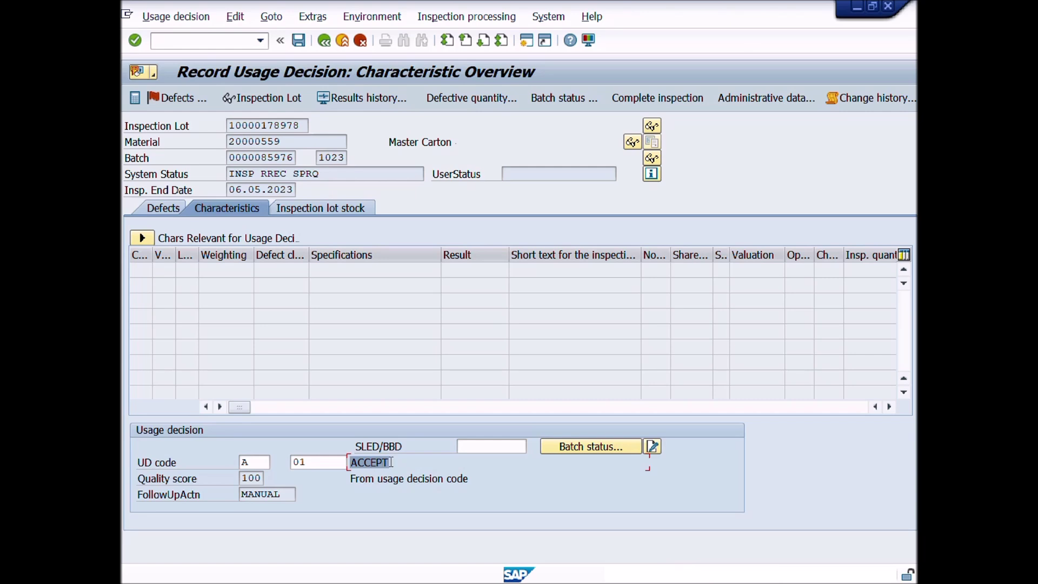
{"action": "left_click", "coordinate": [256, 477]}
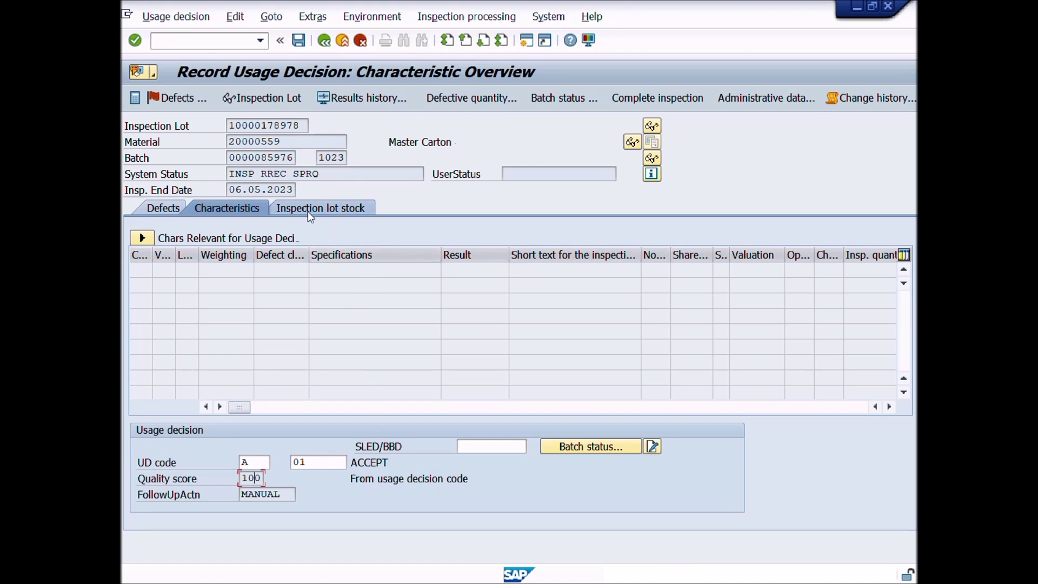
{"action": "left_click", "coordinate": [358, 209]}
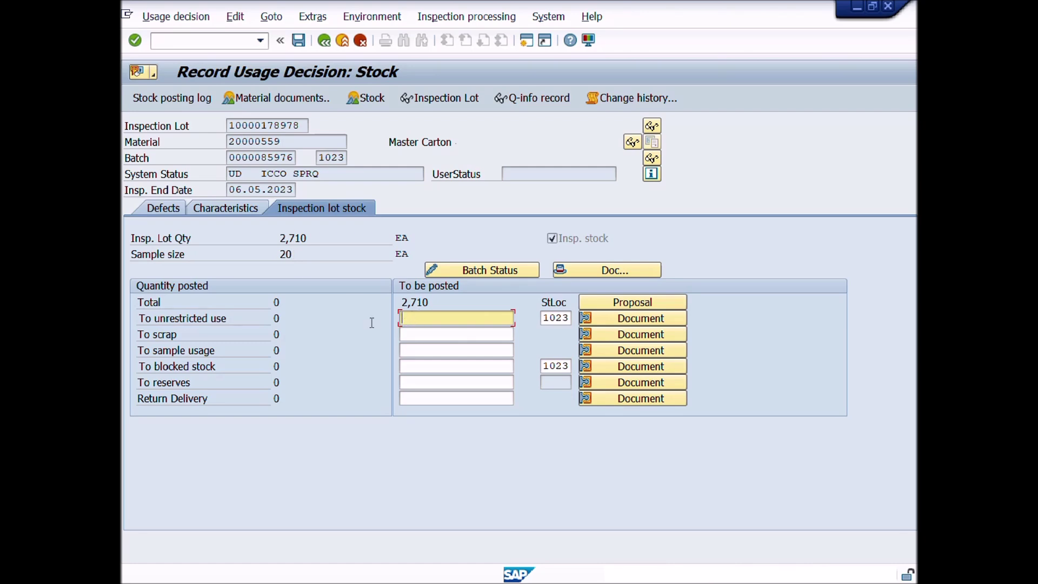
Post the full 2,710 EA of the lot to unrestricted use and confirm the quantity.
{"action": "left_click", "coordinate": [560, 318]}
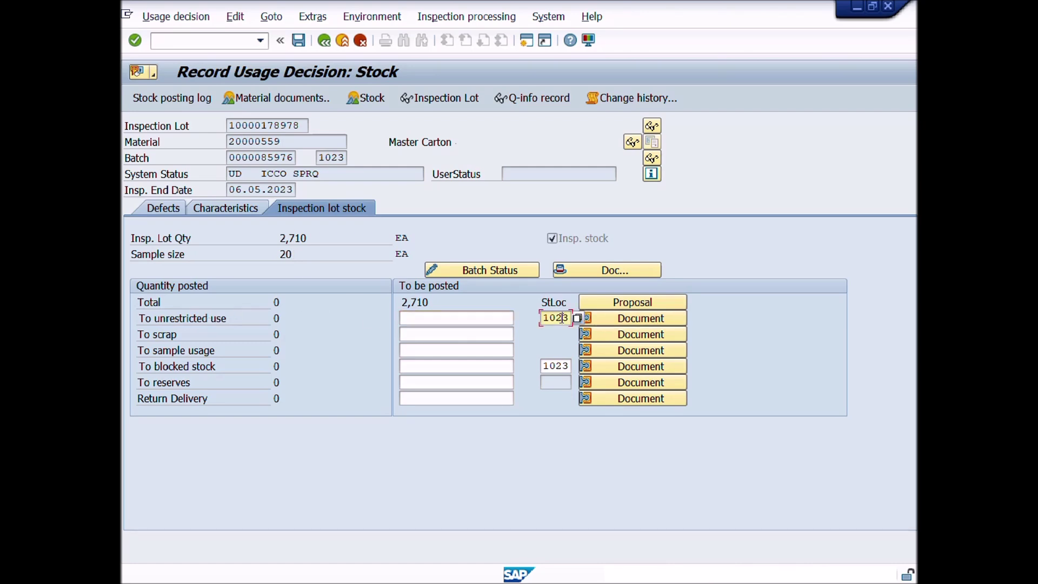
{"action": "left_click", "coordinate": [415, 321]}
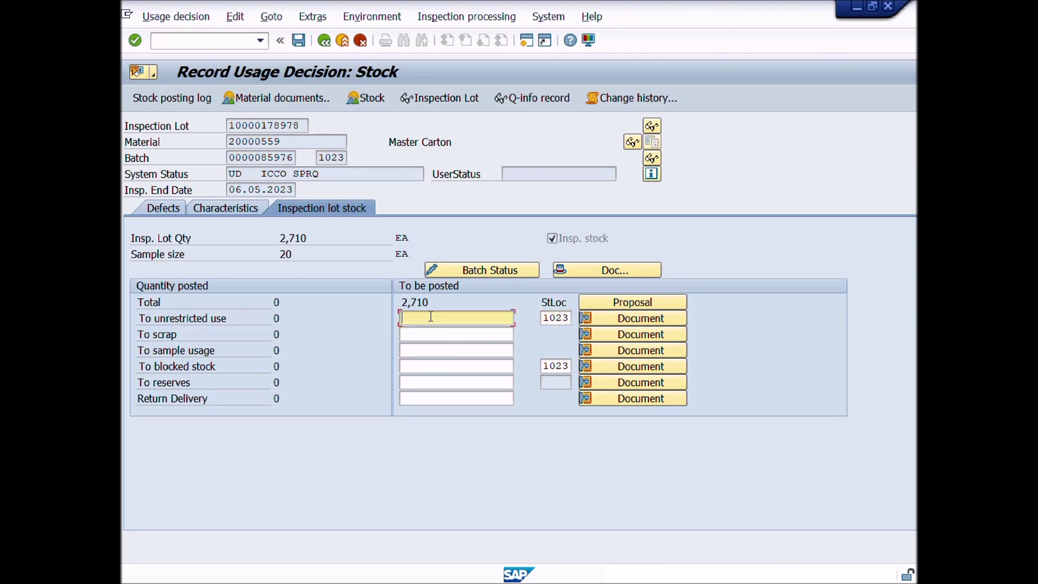
{"action": "double_click", "coordinate": [293, 254]}
{"action": "left_click", "coordinate": [414, 351]}
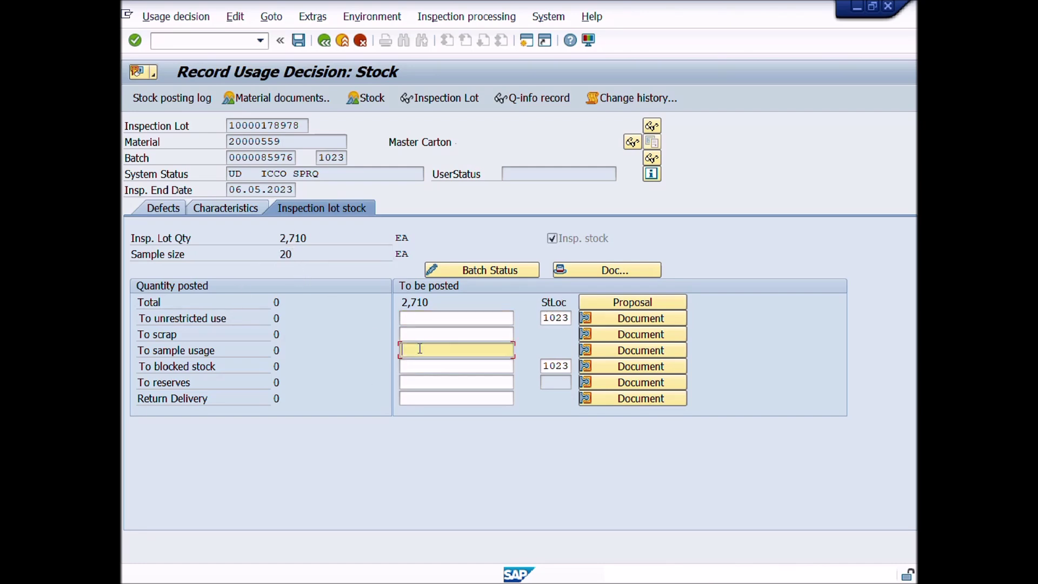
{"action": "left_click", "coordinate": [422, 318]}
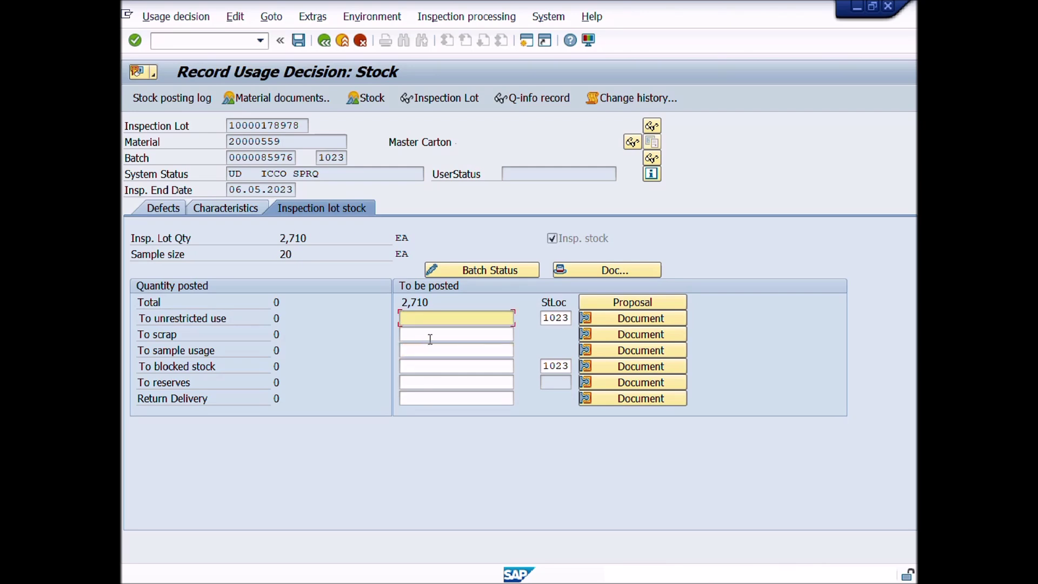
{"action": "type", "text": "2710"}
{"action": "key", "text": "Return"}
{"action": "left_click", "coordinate": [431, 350]}
Review the other posting rows: blocked stock, reserves and return delivery.
{"action": "left_click", "coordinate": [191, 318]}
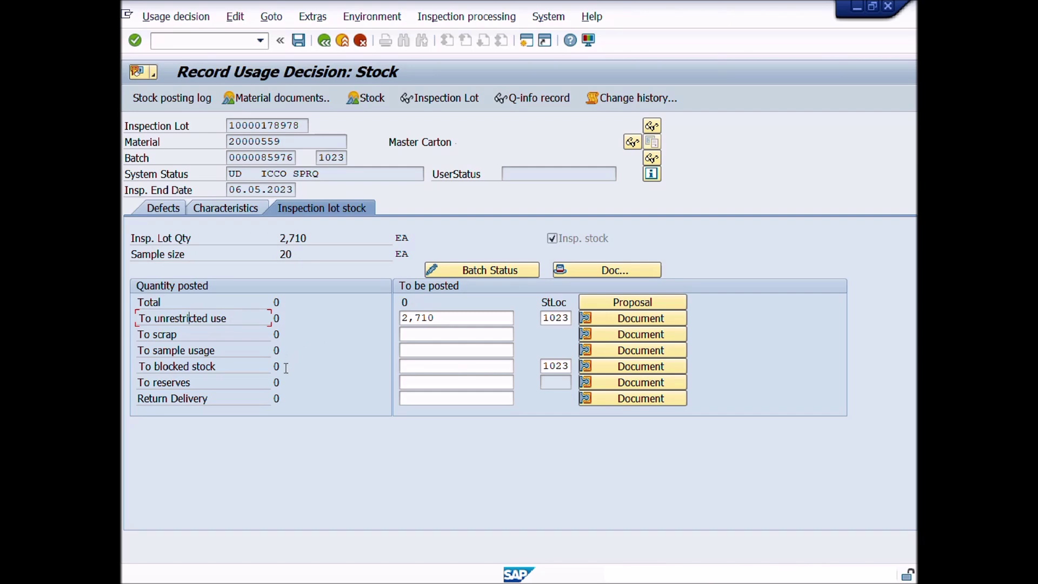
{"action": "left_click", "coordinate": [191, 366]}
{"action": "left_click", "coordinate": [191, 399]}
{"action": "left_click_drag", "start_coordinate": [216, 367], "coordinate": [137, 368]}
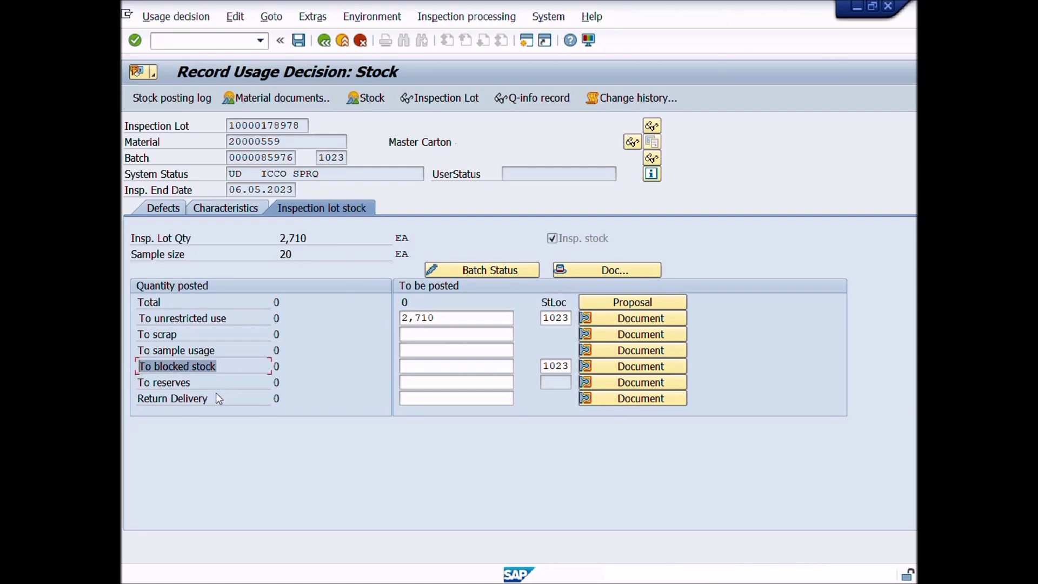
{"action": "left_click", "coordinate": [205, 402]}
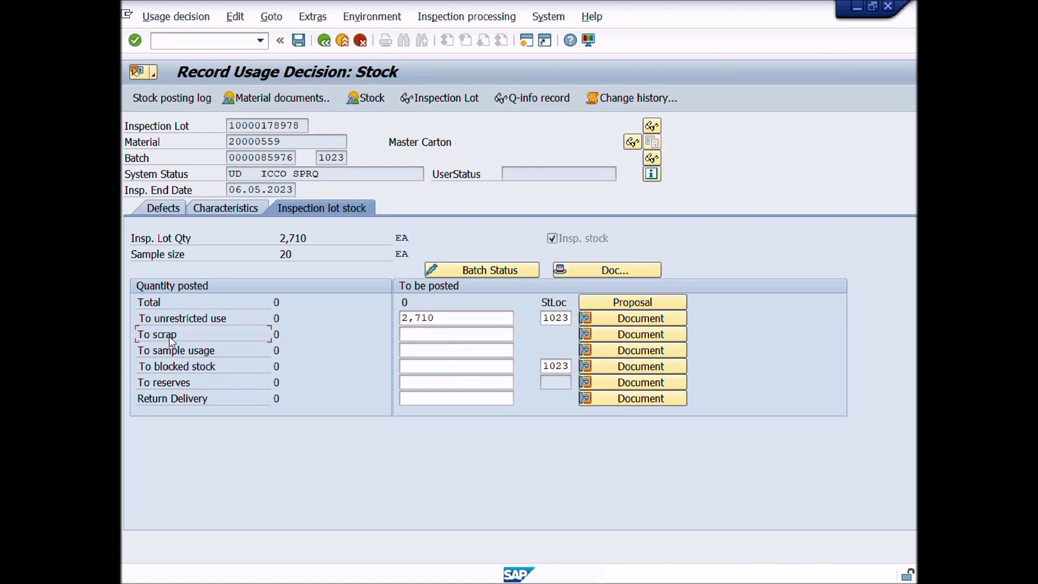
{"action": "left_click", "coordinate": [179, 385]}
{"action": "left_click", "coordinate": [449, 319]}
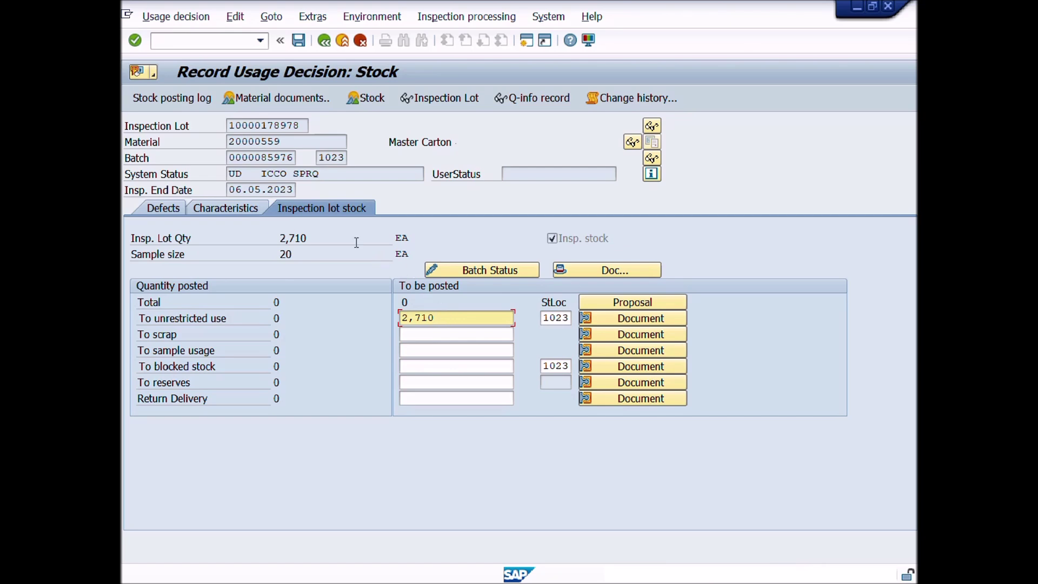
Return to the characteristic overview and start the usage decision long text.
{"action": "left_click", "coordinate": [216, 209]}
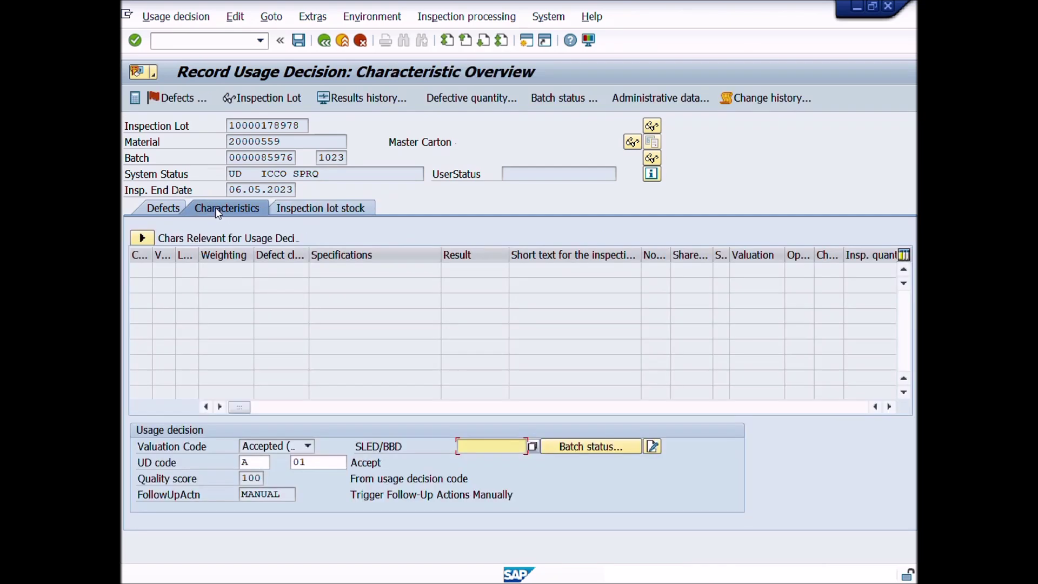
{"action": "left_click", "coordinate": [653, 447]}
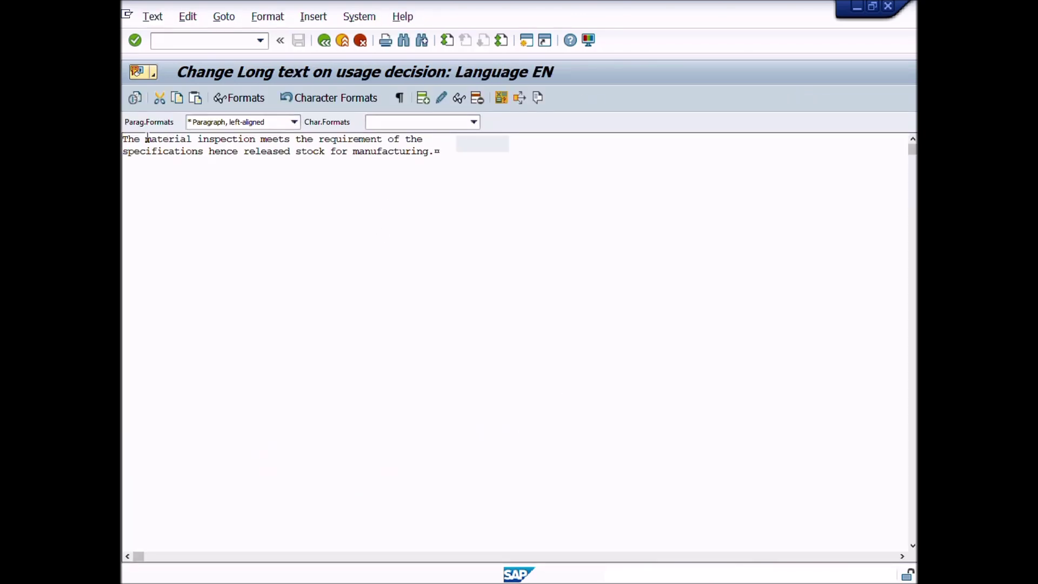
Review the long text that inspection meets specifications and stock is released, then go back to the decision.
{"action": "left_click_drag", "start_coordinate": [123, 139], "coordinate": [434, 152]}
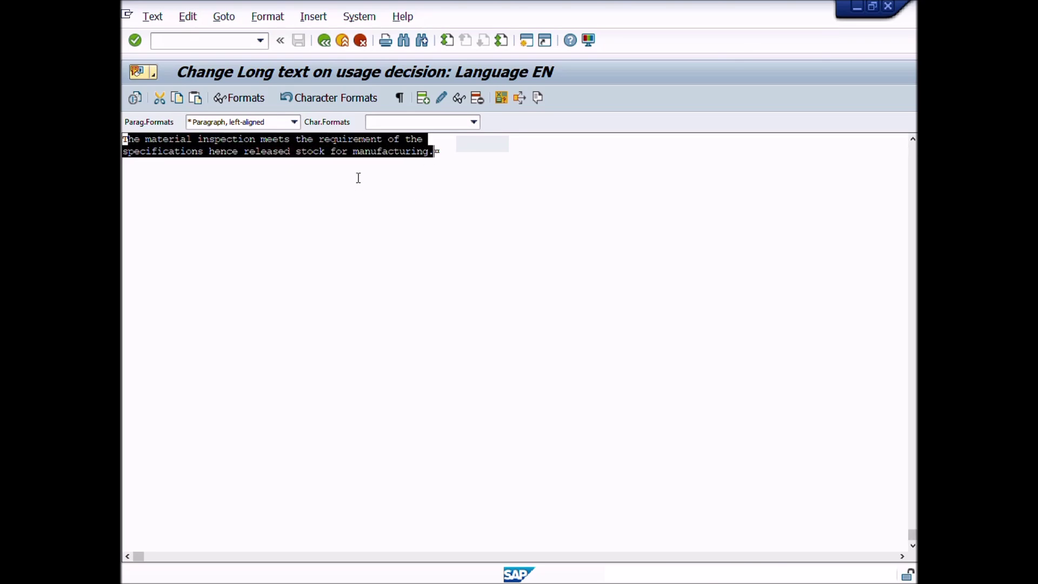
{"action": "left_click", "coordinate": [358, 151]}
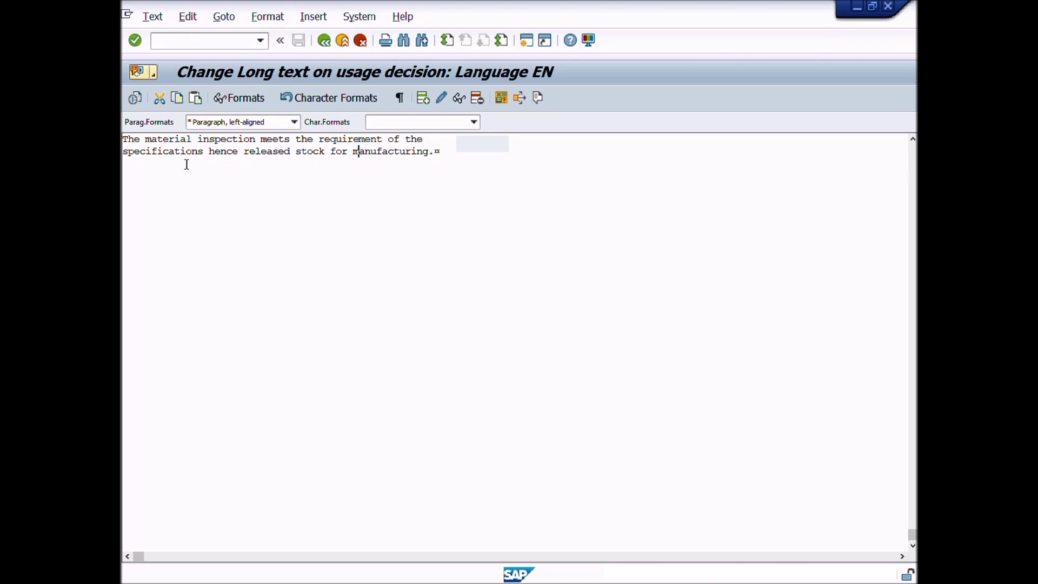
{"action": "double_click", "coordinate": [404, 151]}
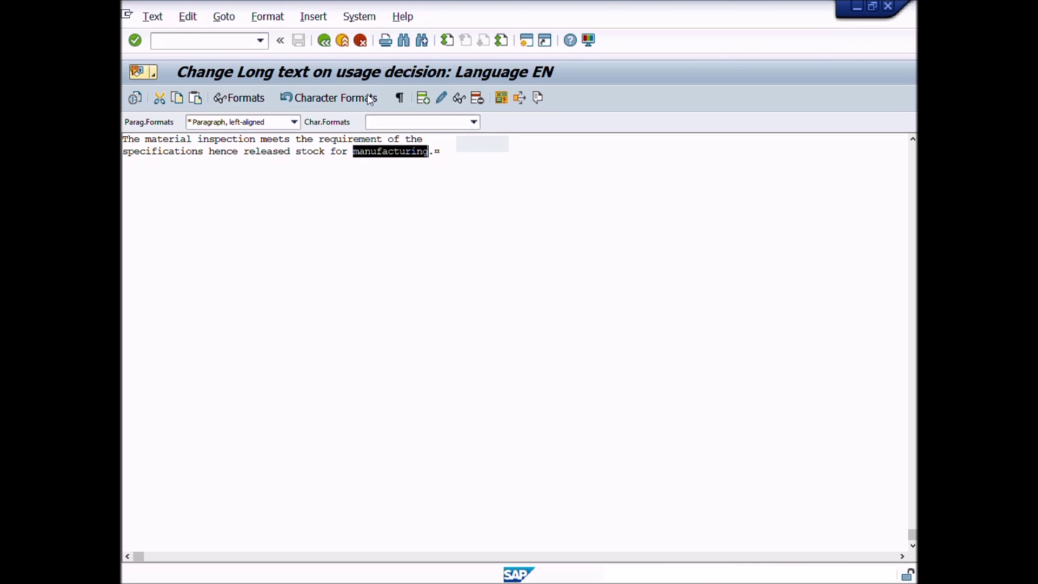
{"action": "left_click", "coordinate": [325, 43]}
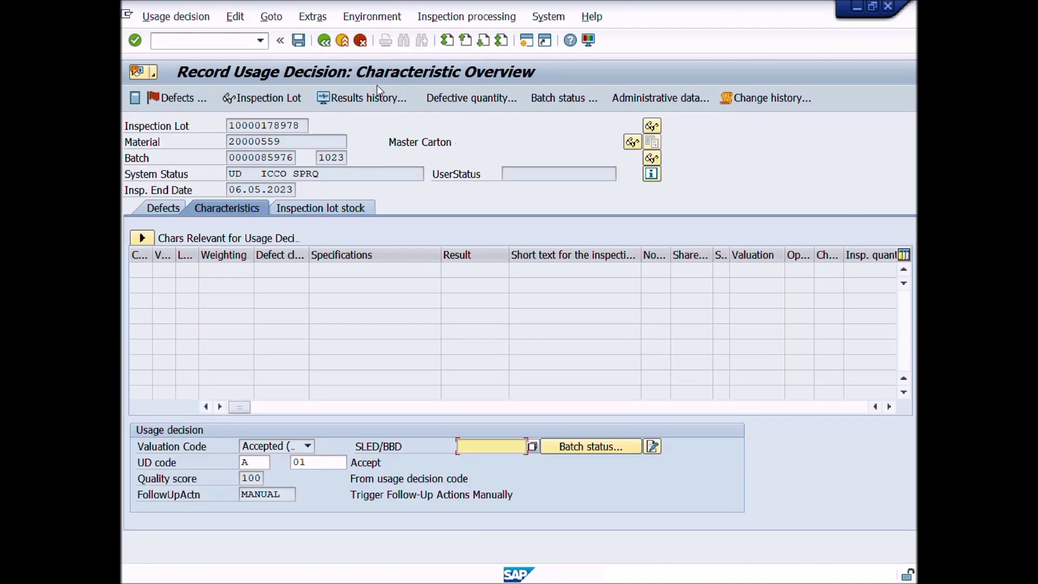